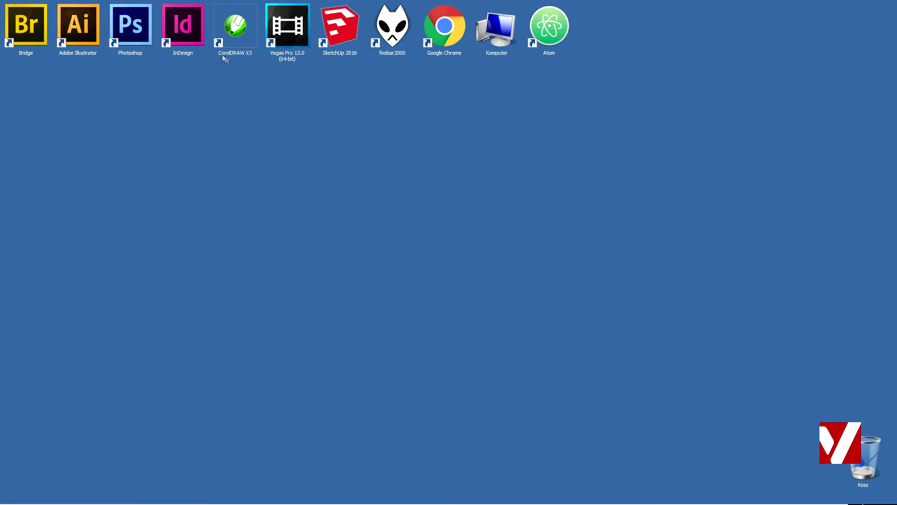
# - Launch CorelDRAW X3 and create a new blank document from the welcome screen
pyautogui.doubleClick(255, 53)
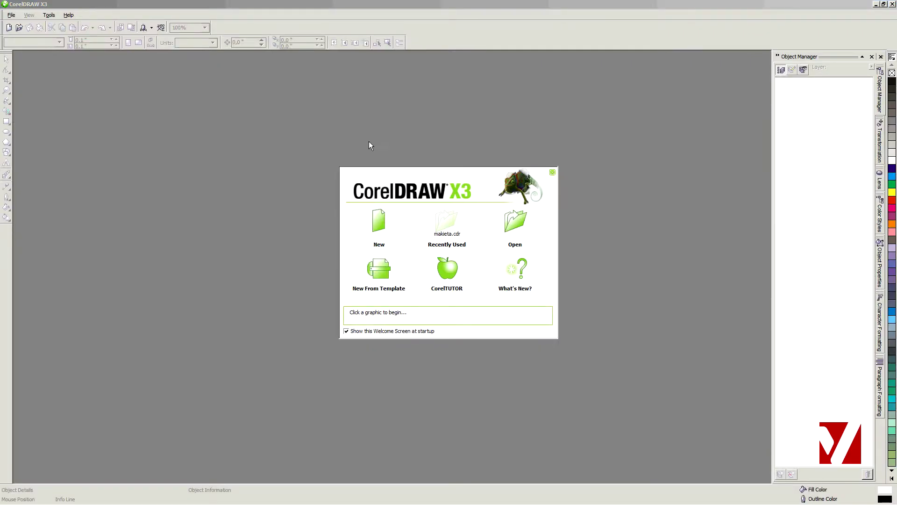
pyautogui.click(379, 223)
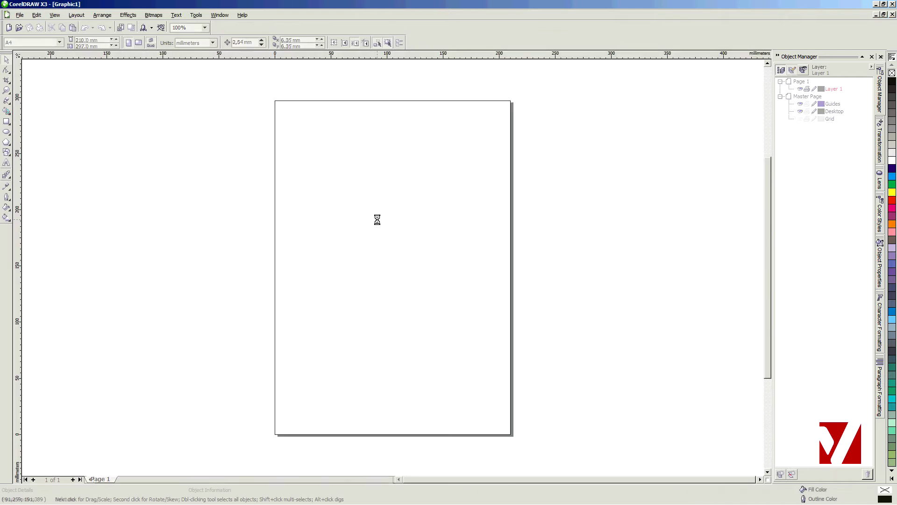
pyautogui.moveTo(263, 96); pyautogui.dragTo(568, 469)
pyautogui.moveTo(242, 94); pyautogui.dragTo(544, 440)
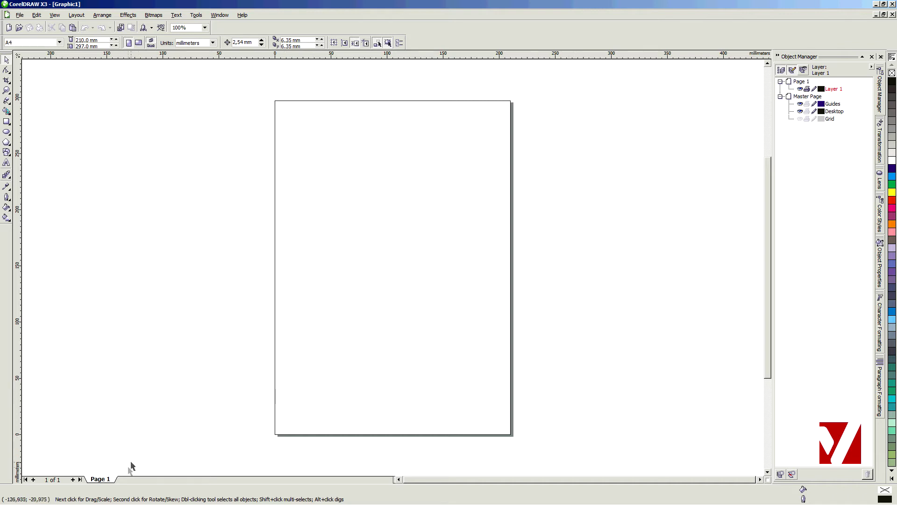
# - Add a second page after Page 1 and return to Page 1
pyautogui.click(72, 480)
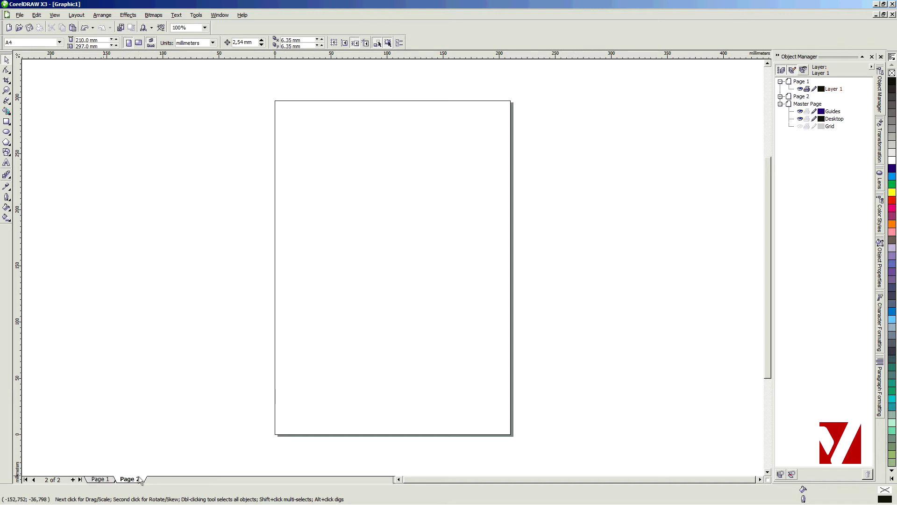
pyautogui.click(107, 479)
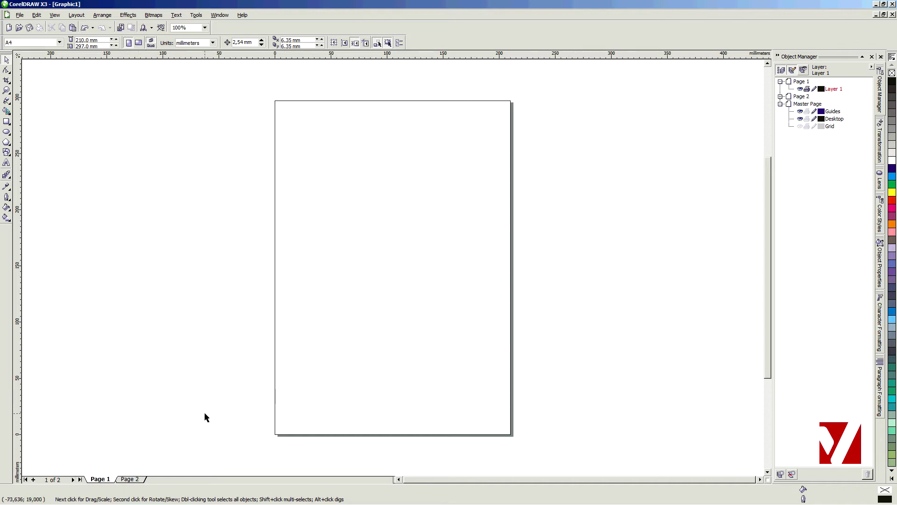
pyautogui.moveTo(256, 96); pyautogui.dragTo(576, 429)
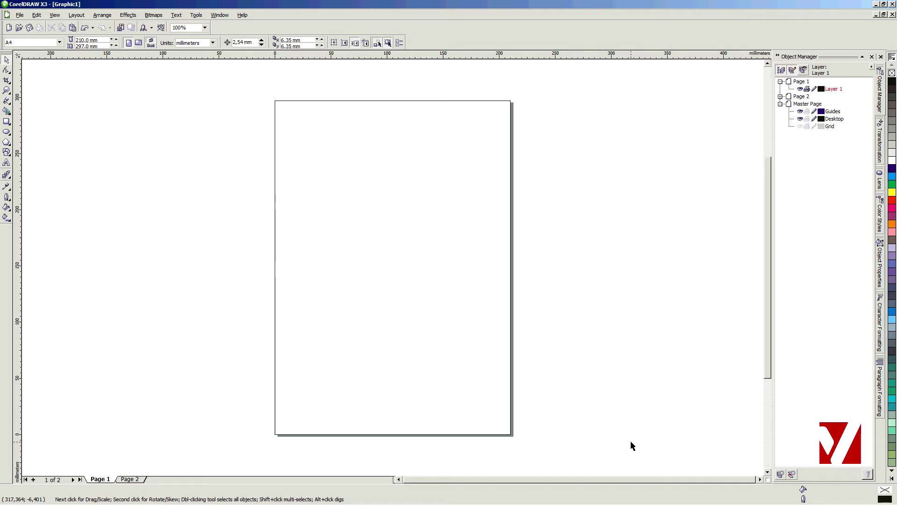
pyautogui.moveTo(333, 225); pyautogui.dragTo(445, 278)
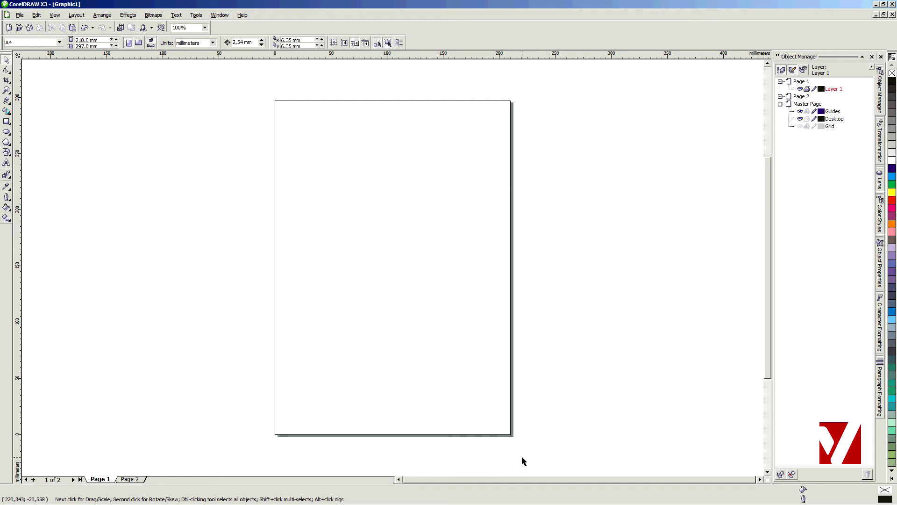
# - In the page setup, set the page size to 90 mm wide and 50 mm high
pyautogui.doubleClick(512, 429)
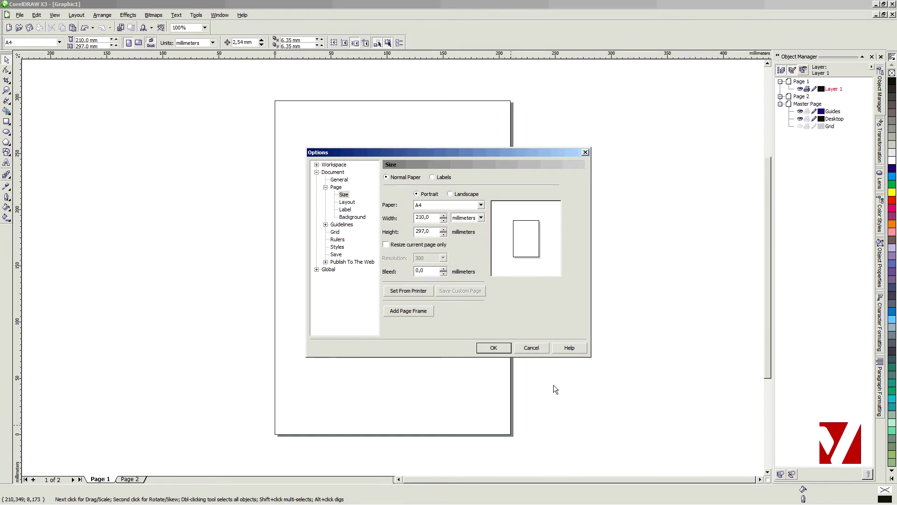
pyautogui.click(532, 347)
pyautogui.click(82, 18)
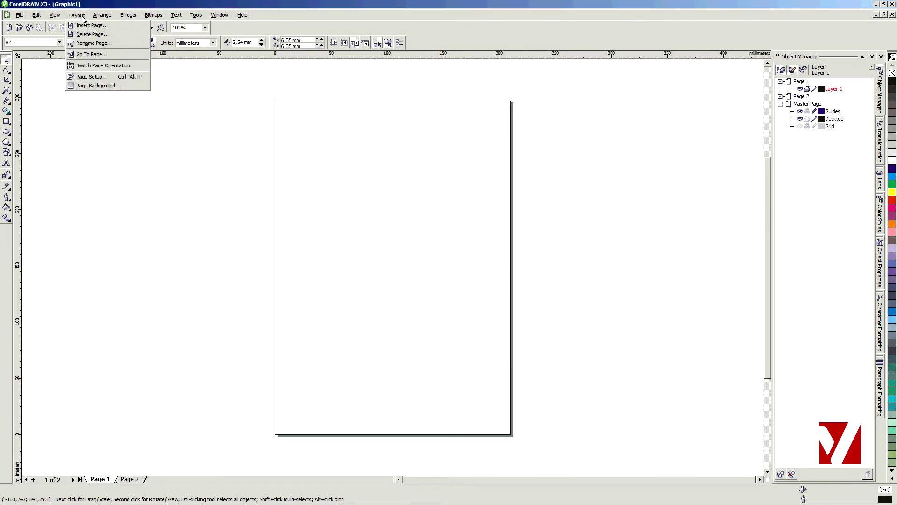
pyautogui.click(91, 77)
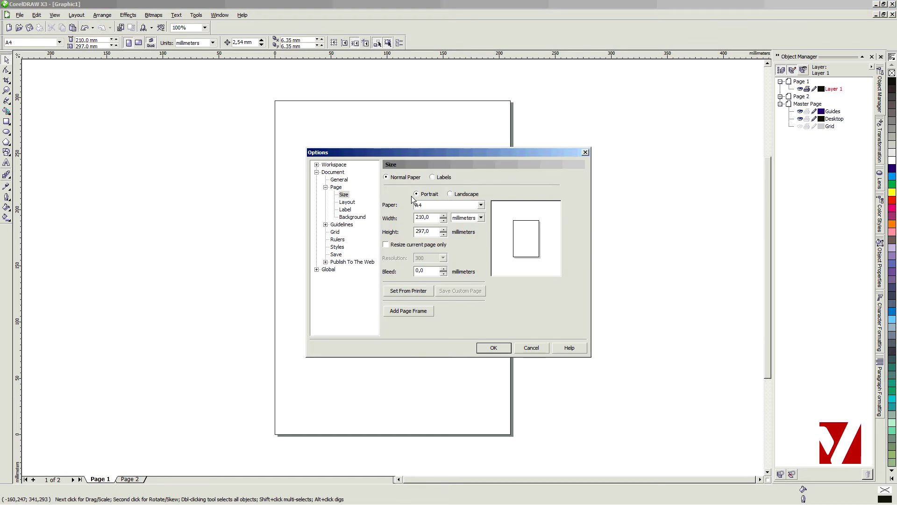
pyautogui.moveTo(419, 153); pyautogui.dragTo(393, 139)
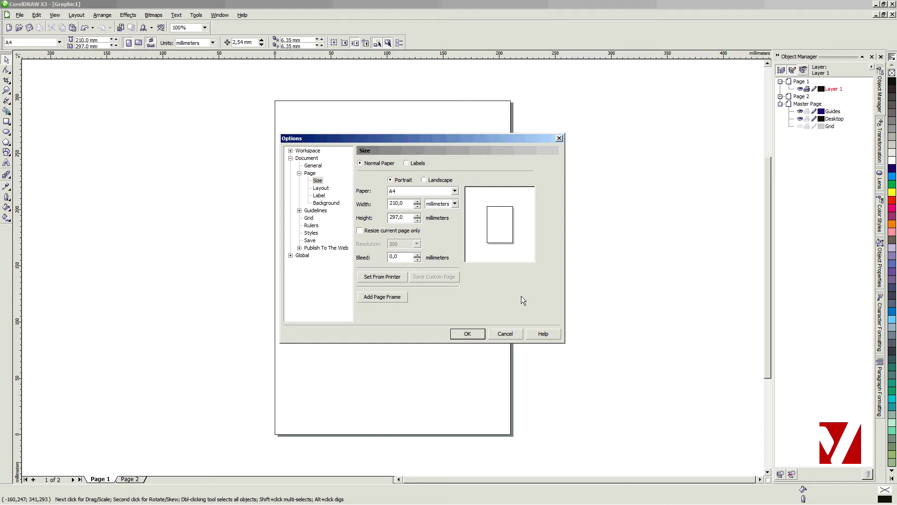
pyautogui.click(653, 98)
pyautogui.click(495, 143)
pyautogui.doubleClick(401, 203)
pyautogui.write('90')
pyautogui.press('Tab')
pyautogui.write('50')
pyautogui.press('Tab')
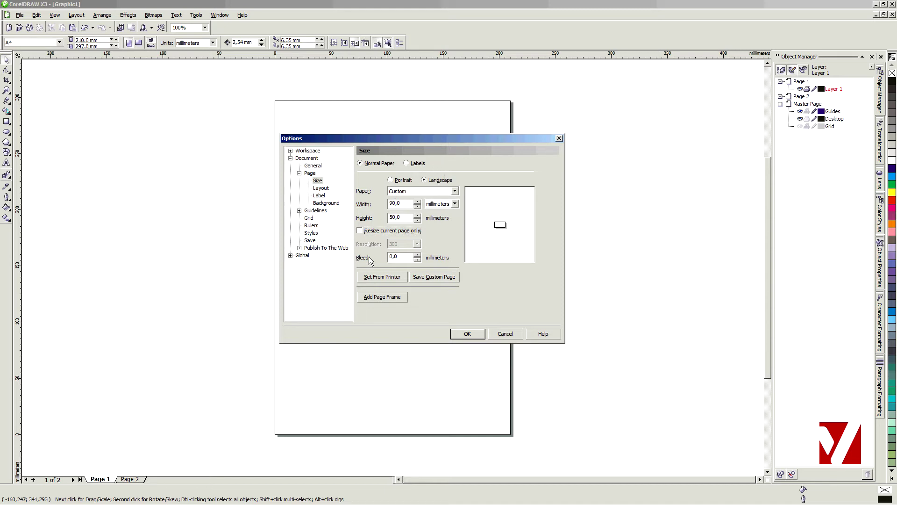
# - Raise the page bleed by two increments and apply the page settings
pyautogui.click(416, 254)
pyautogui.click(416, 255)
pyautogui.click(462, 330)
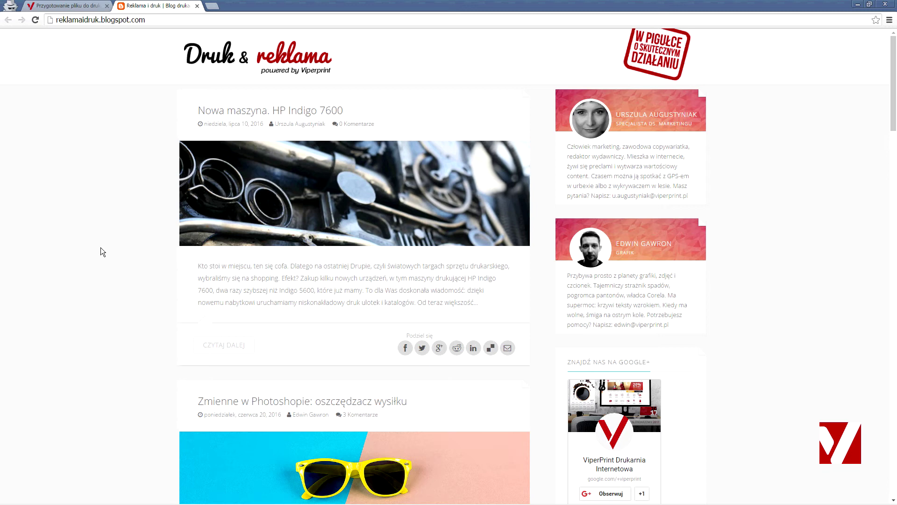
# - Switch to Chrome and examine the print blog and the Spady (bleeds) section under Wstępne przygotowanie on the Viperprint preparation page
pyautogui.scroll(-4, 100, 234)
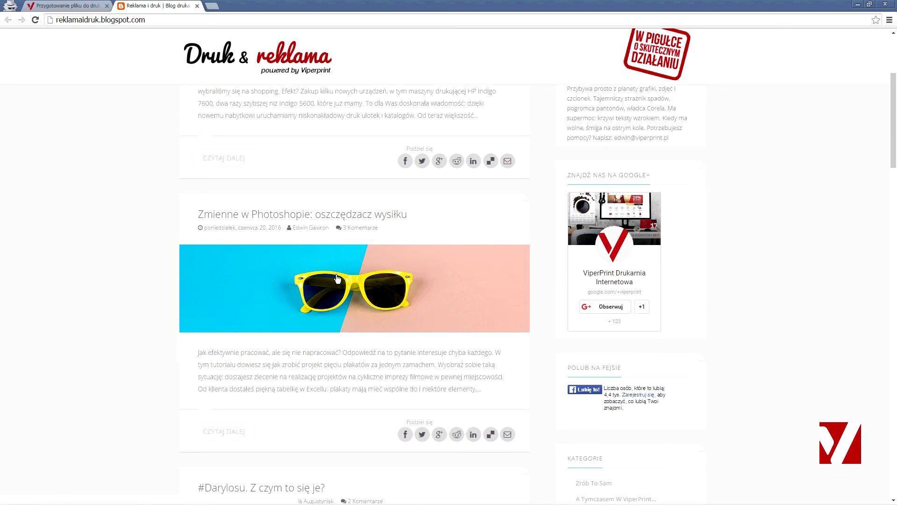
pyautogui.scroll(-4, 337, 278)
pyautogui.click(55, 7)
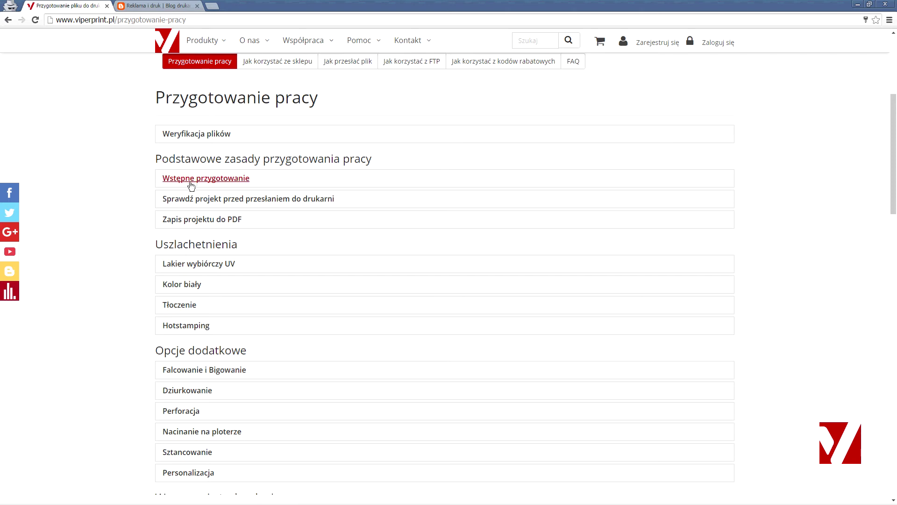
pyautogui.click(190, 184)
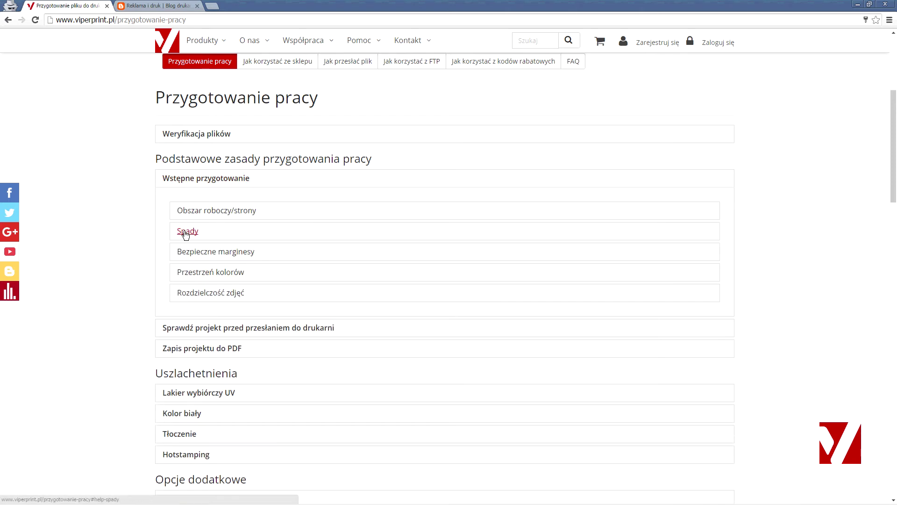
pyautogui.click(185, 233)
pyautogui.scroll(-5, 185, 233)
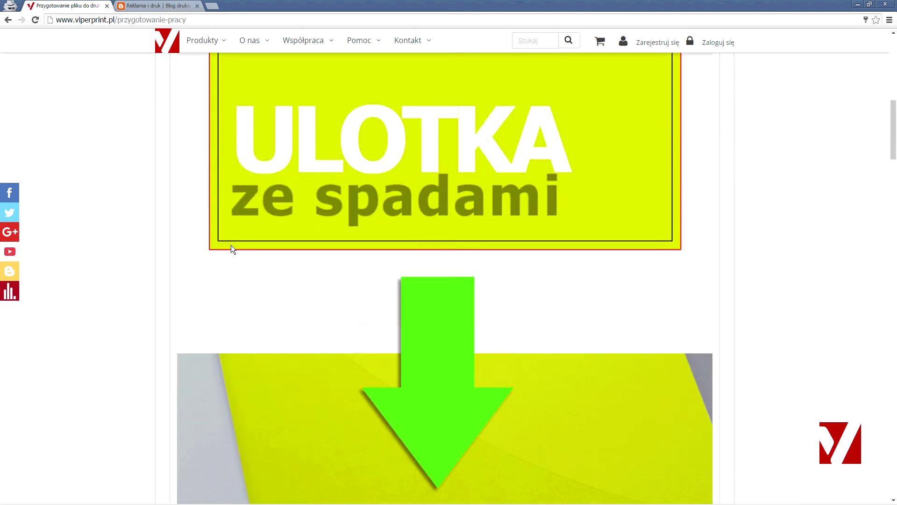
pyautogui.scroll(-9, 232, 264)
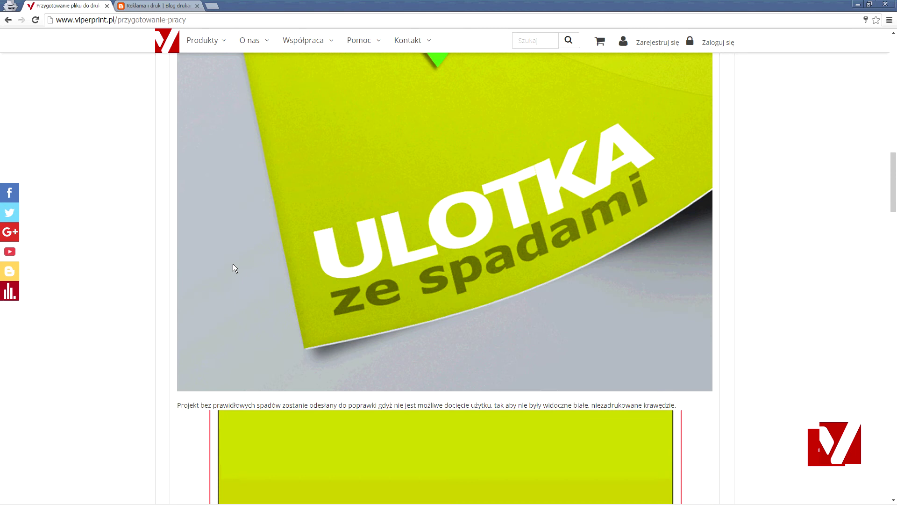
pyautogui.scroll(-12, 233, 263)
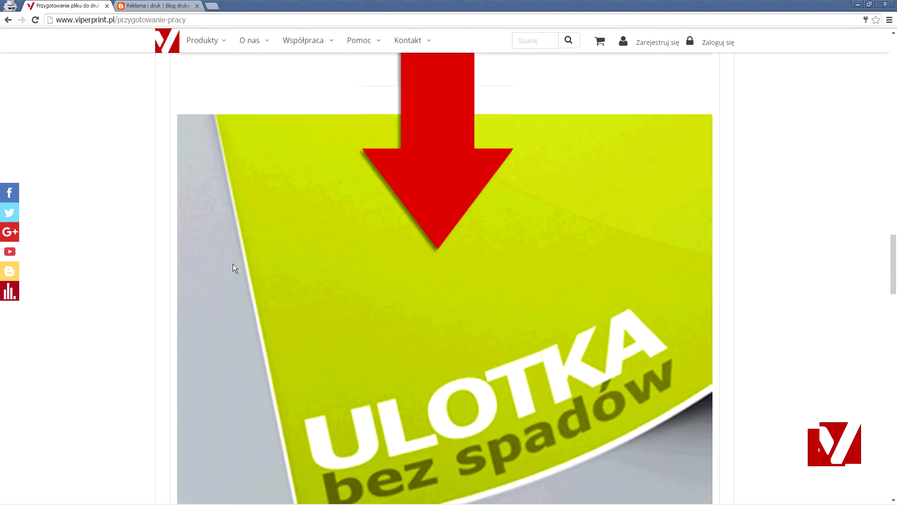
pyautogui.scroll(-5, 233, 263)
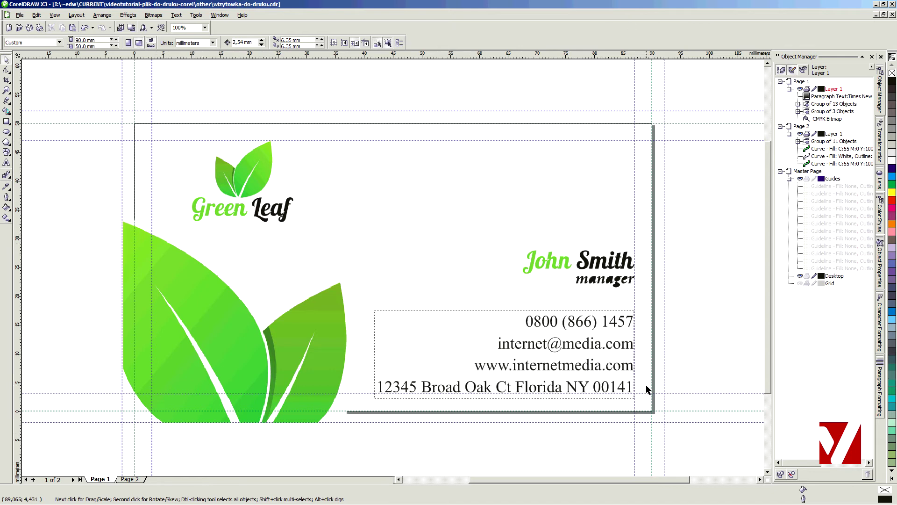
# - Try to move the contact text block past the safe-margin guide to the business card's edge, and undo the move
pyautogui.moveTo(639, 237); pyautogui.dragTo(638, 377)
pyautogui.click(621, 370)
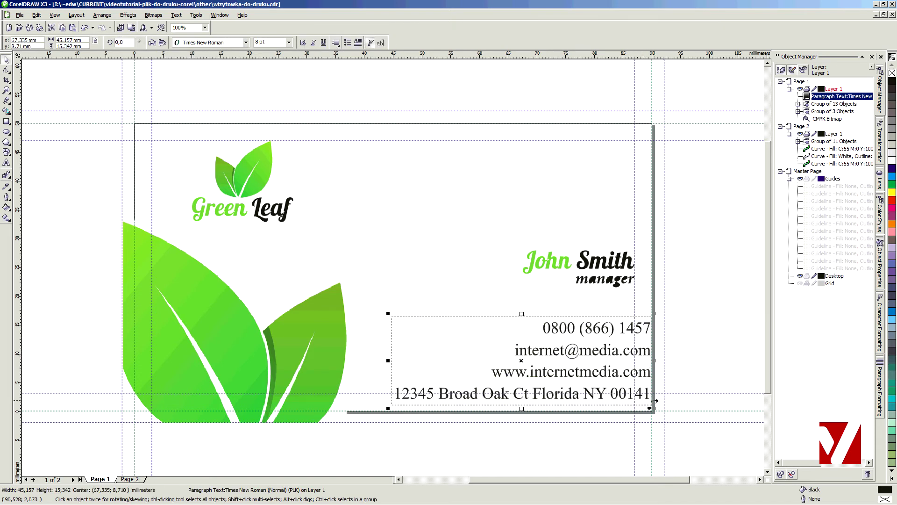
pyautogui.hotkey('ctrl', 'z')
pyautogui.click(652, 271)
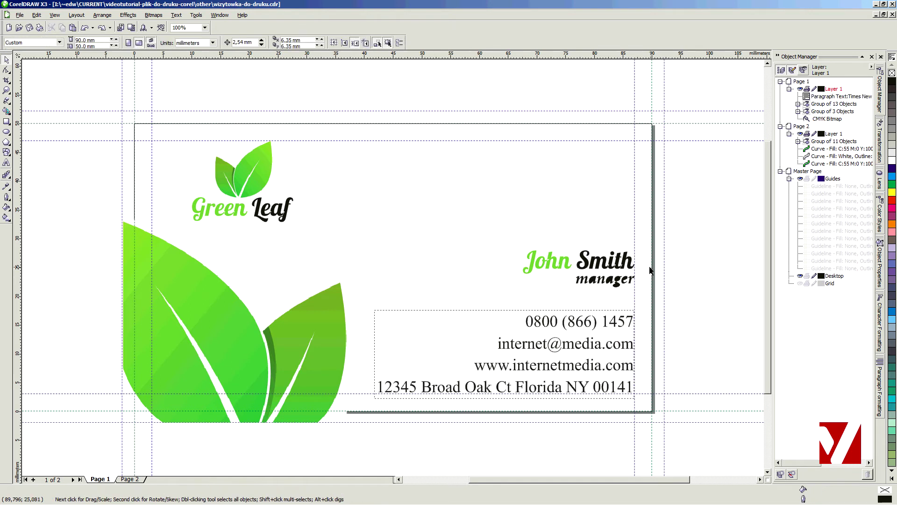
pyautogui.moveTo(162, 91); pyautogui.dragTo(378, 241)
pyautogui.click(290, 86)
pyautogui.moveTo(349, 89); pyautogui.dragTo(352, 139)
pyautogui.press('Delete')
pyautogui.click(609, 262)
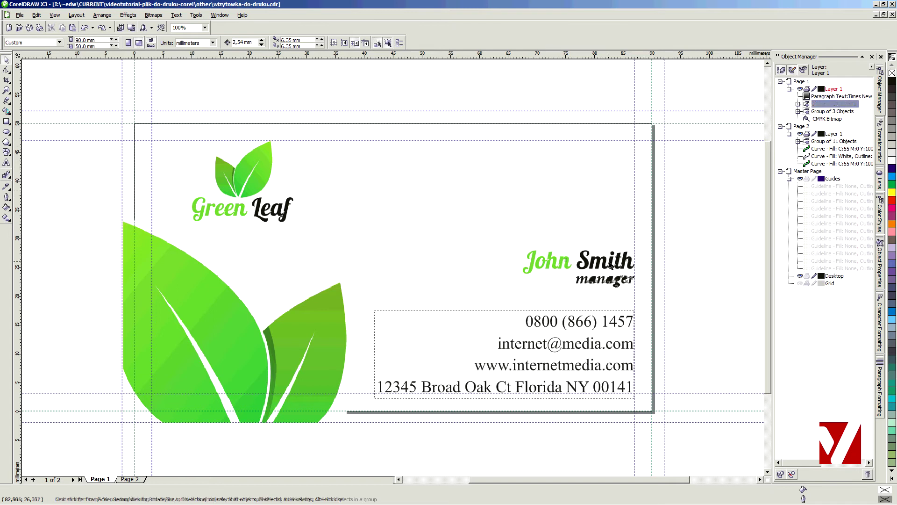
pyautogui.click(264, 177)
pyautogui.click(561, 347)
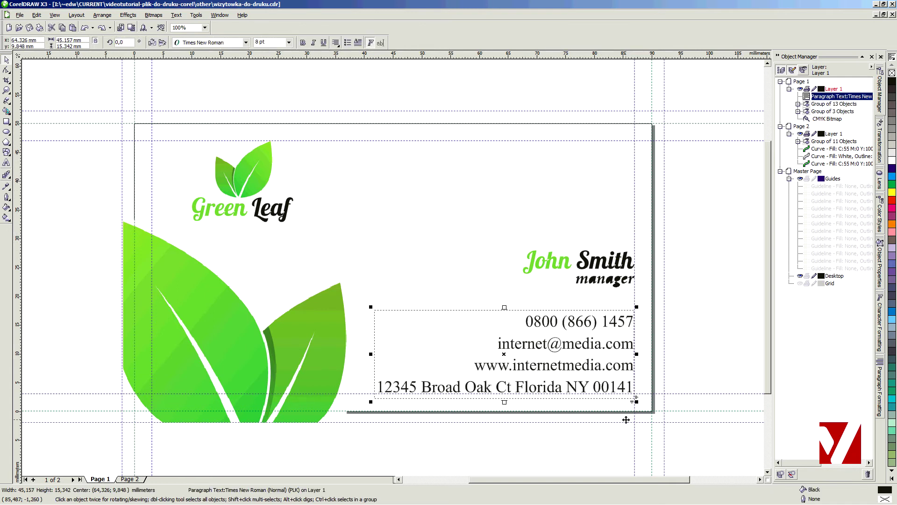
pyautogui.click(559, 446)
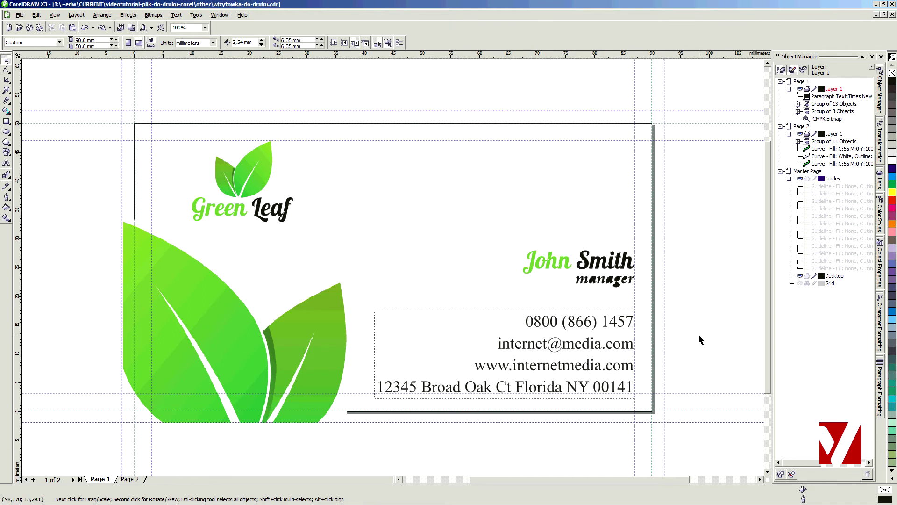
# - Try a uniform CMYK fill of C 50, M 50, Y 50, K 100 on the contact text block
pyautogui.click(606, 350)
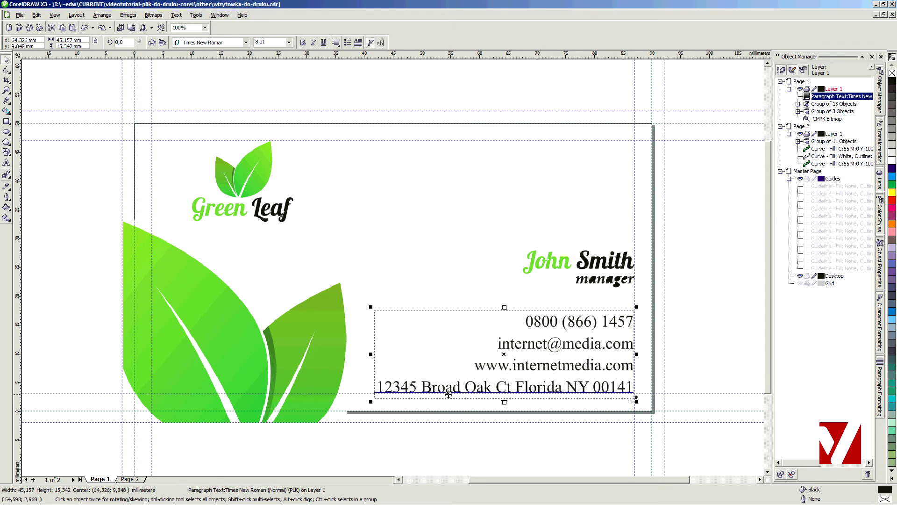
pyautogui.doubleClick(886, 492)
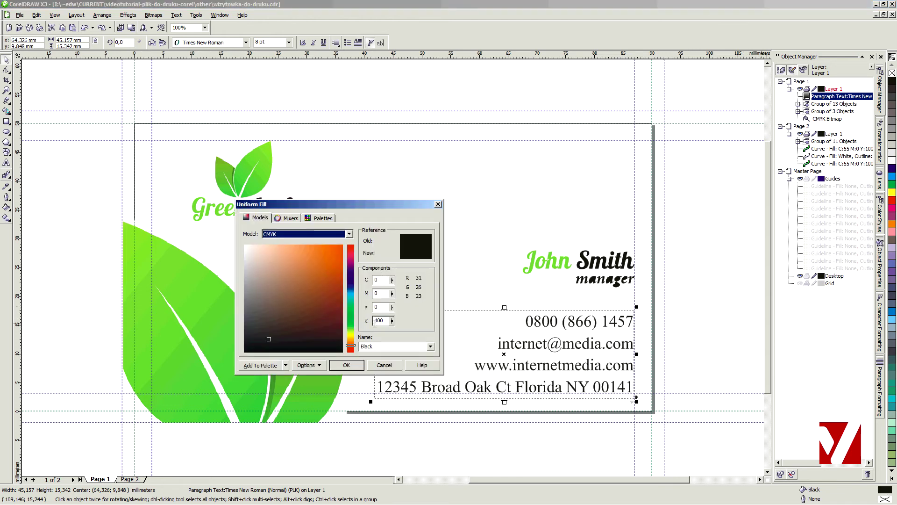
pyautogui.click(382, 280)
pyautogui.click(382, 293)
pyautogui.click(382, 308)
pyautogui.hotkey('shift', 'Tab')
pyautogui.hotkey('shift', 'Tab')
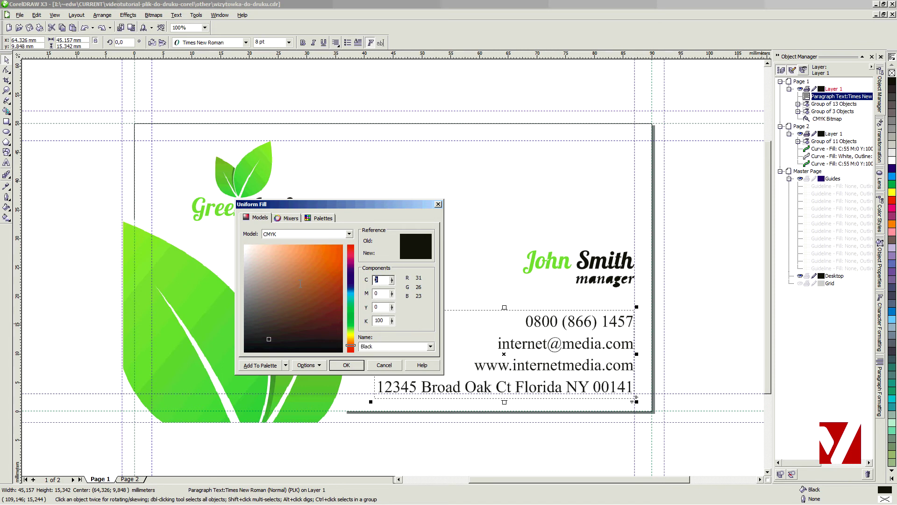
pyautogui.write('5')
pyautogui.press('Tab')
pyautogui.write('50')
pyautogui.press('Tab')
pyautogui.write('50')
pyautogui.press('Tab')
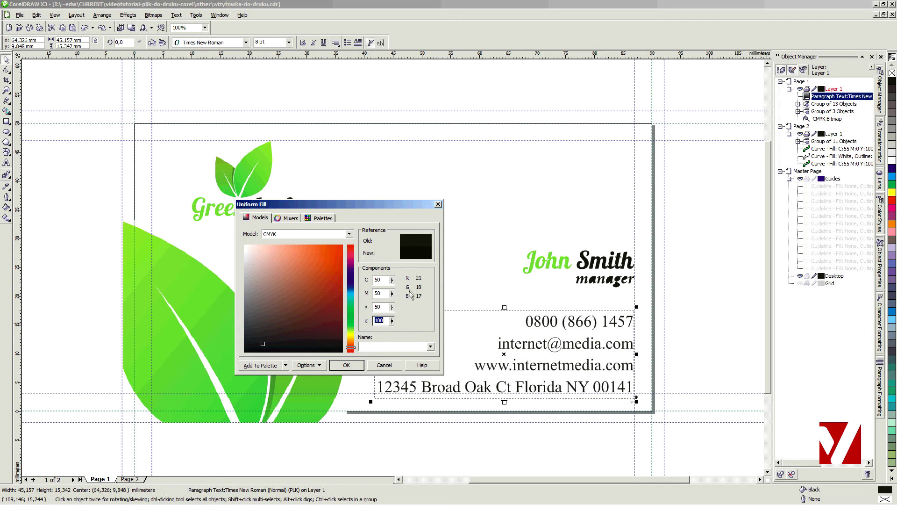
pyautogui.click(384, 364)
pyautogui.click(698, 314)
# - Apply a uniform CMYK fill of C 0, M 0, Y 0, K 100 to the contact text block and deselect it
pyautogui.click(607, 349)
pyautogui.scroll(-1, 175, 199)
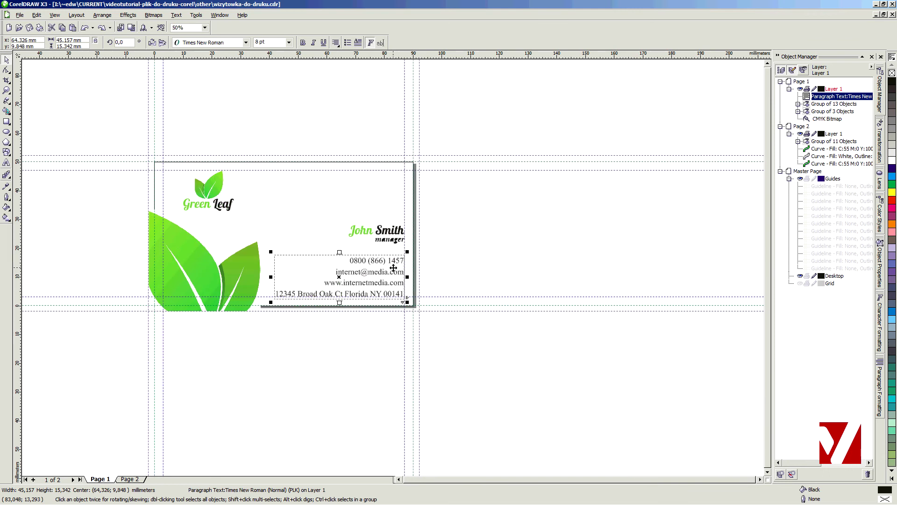
pyautogui.scroll(1, 395, 271)
pyautogui.moveTo(584, 480); pyautogui.dragTo(620, 480)
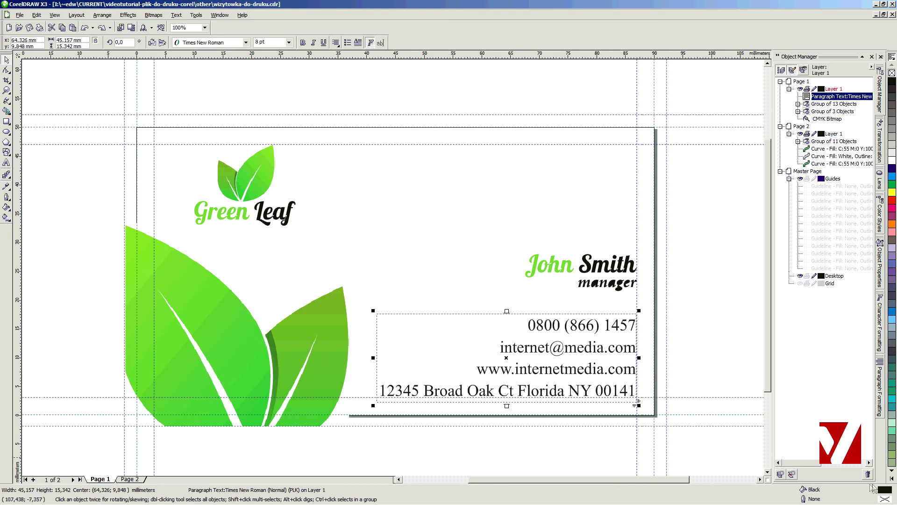
pyautogui.doubleClick(885, 492)
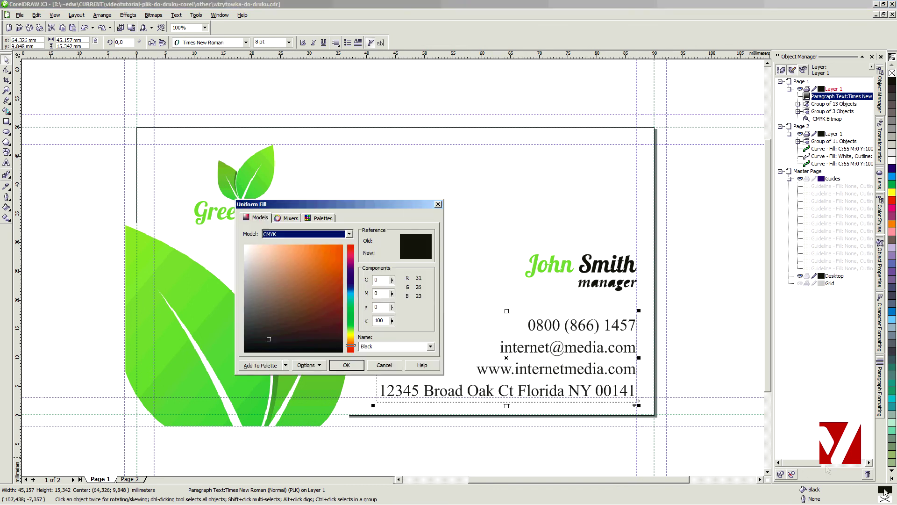
pyautogui.click(383, 279)
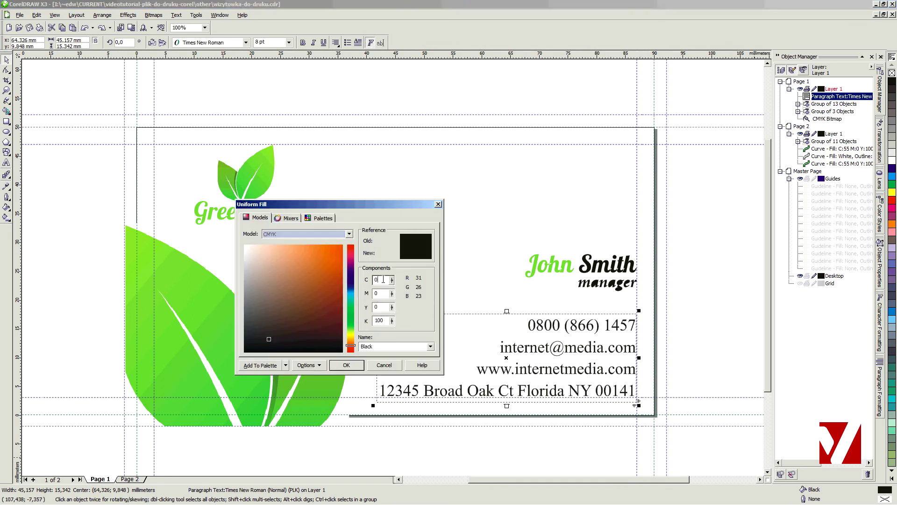
pyautogui.click(380, 321)
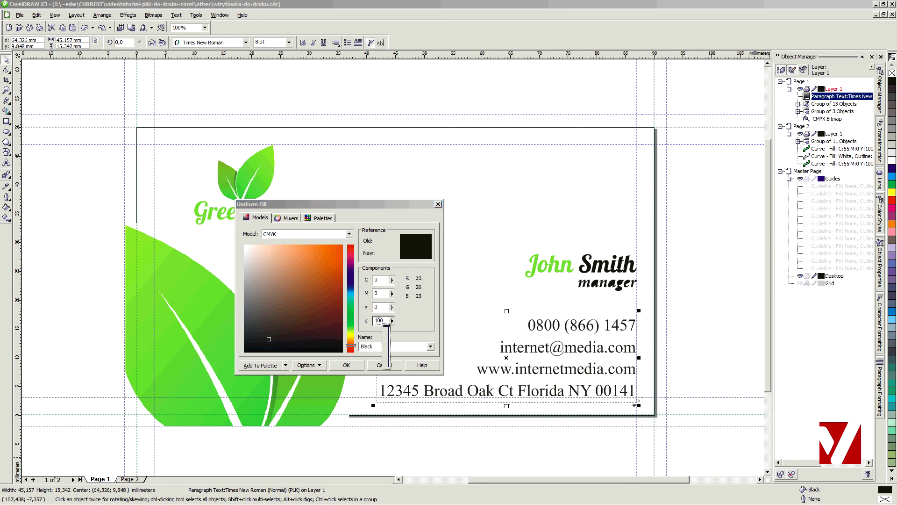
pyautogui.click(379, 321)
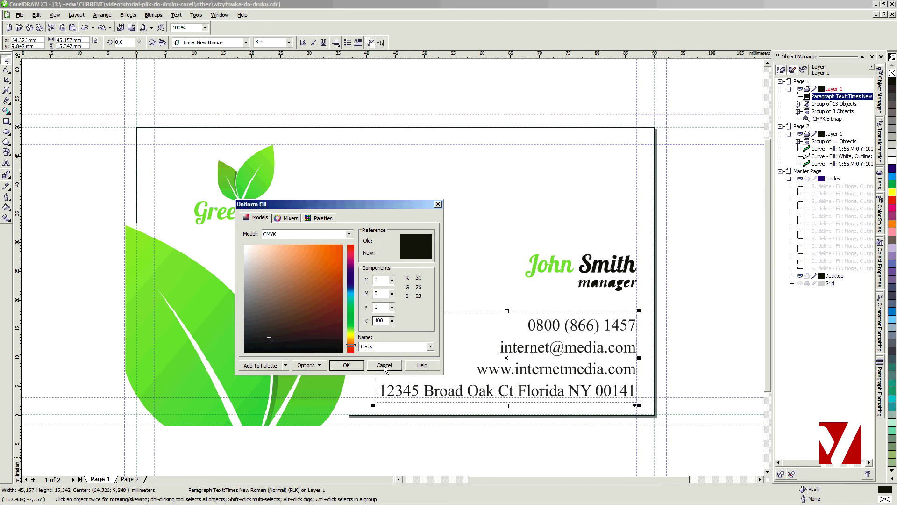
pyautogui.click(355, 367)
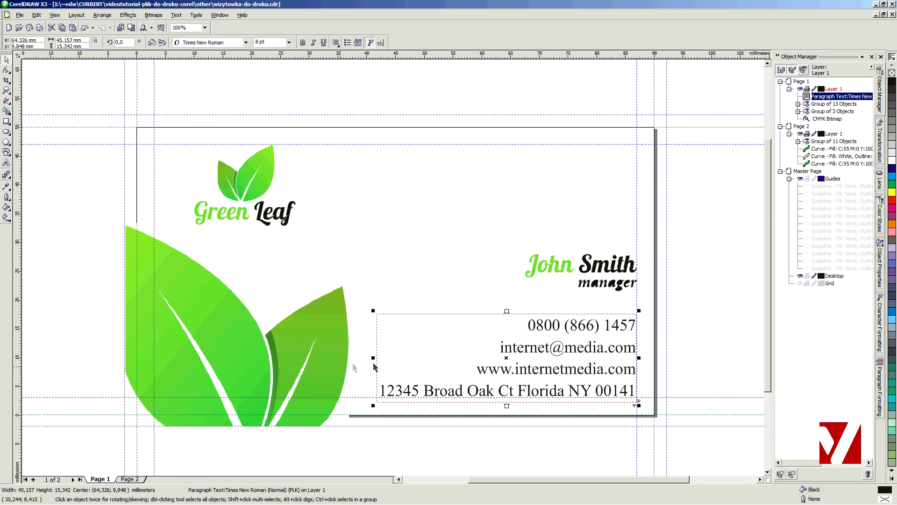
pyautogui.click(710, 339)
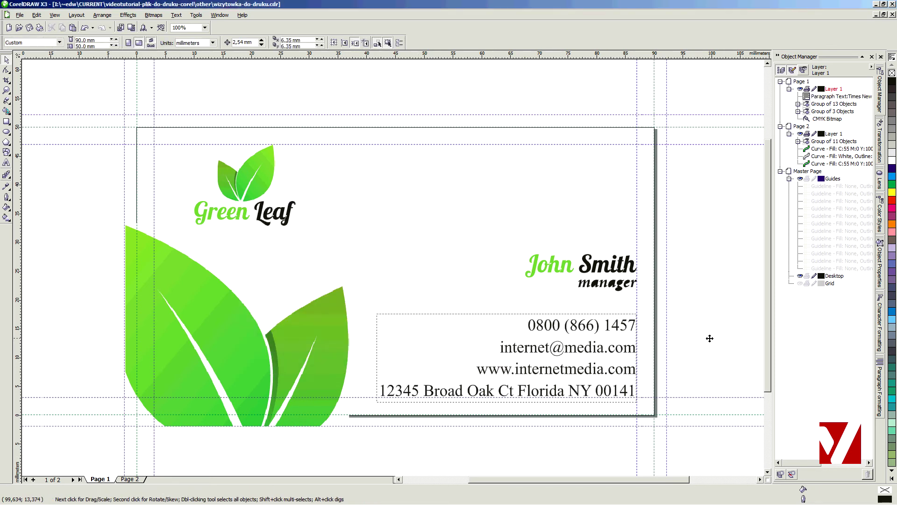
# - Select the large leaf bitmap and examine its pixels at close range along the edges where the two leaves meet
pyautogui.scroll(-1, 671, 356)
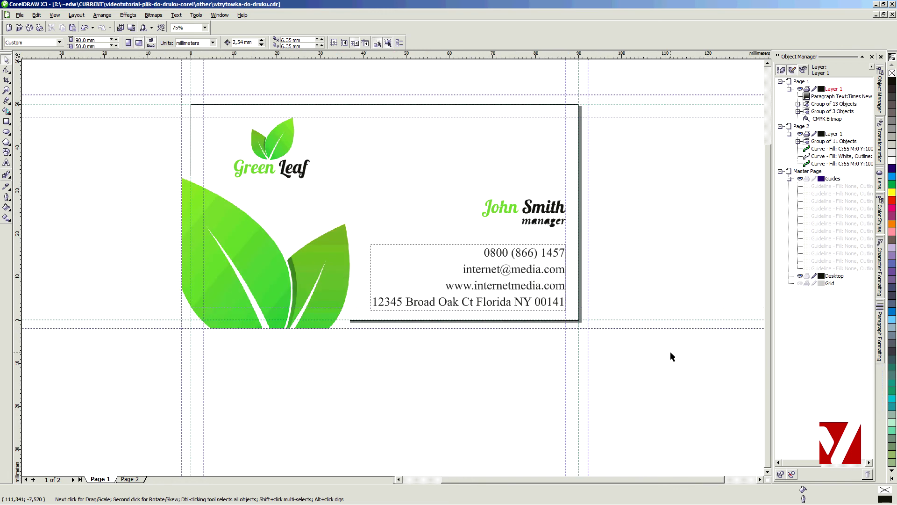
pyautogui.click(250, 286)
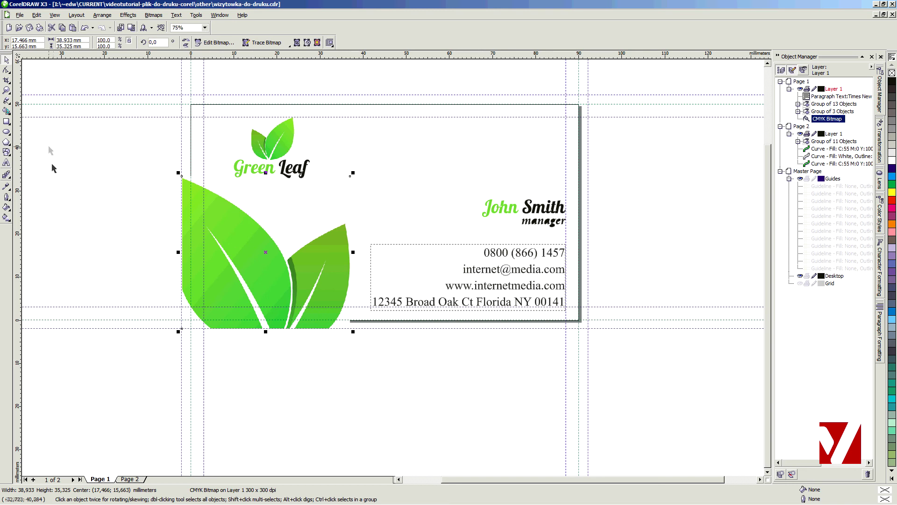
pyautogui.click(6, 90)
pyautogui.moveTo(270, 250); pyautogui.dragTo(310, 275)
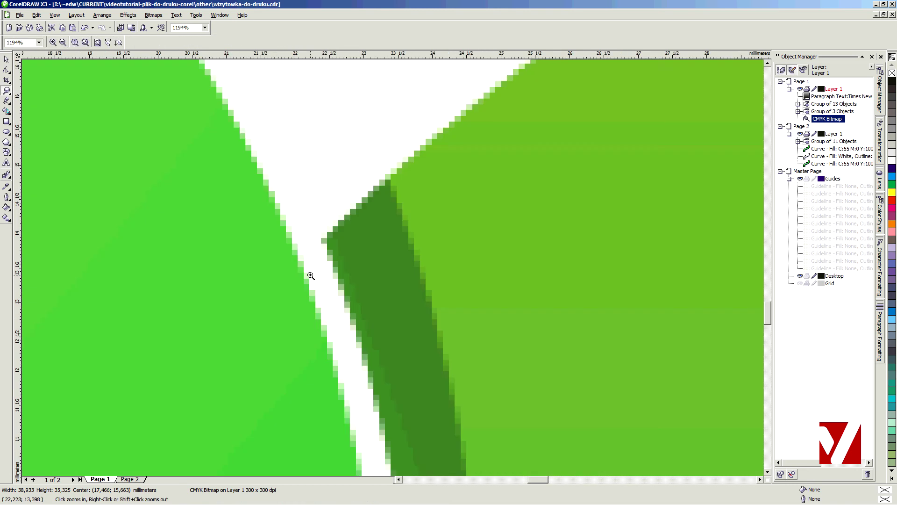
pyautogui.rightClick(342, 286)
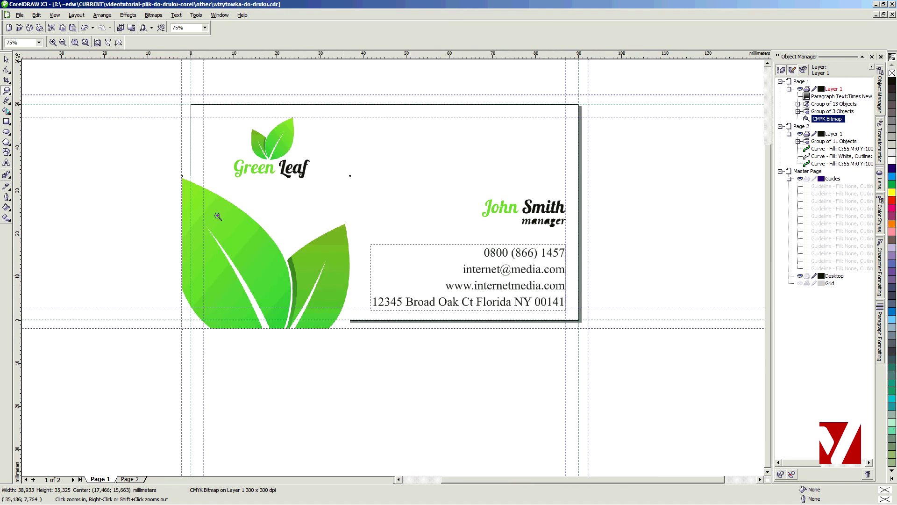
pyautogui.click(7, 60)
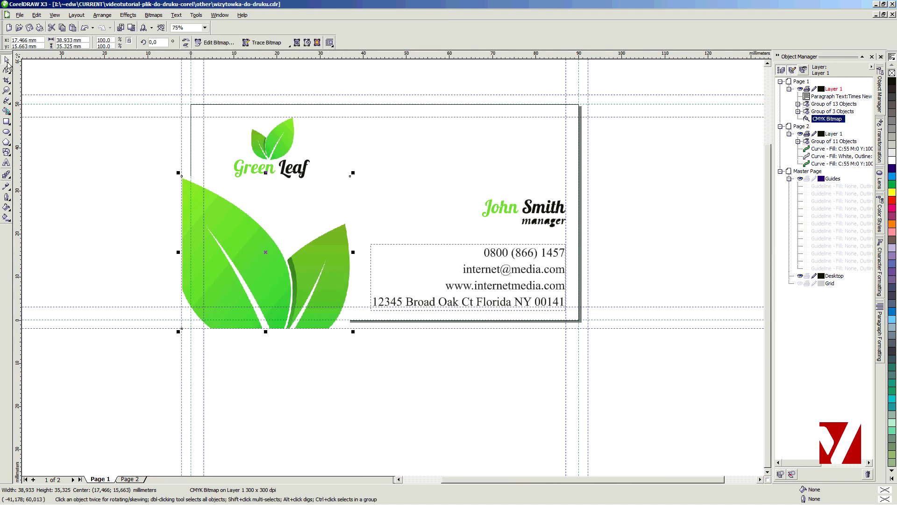
# - Open the large leaf bitmap's object properties and check its pixel size, colour mode and resolution
pyautogui.rightClick(301, 283)
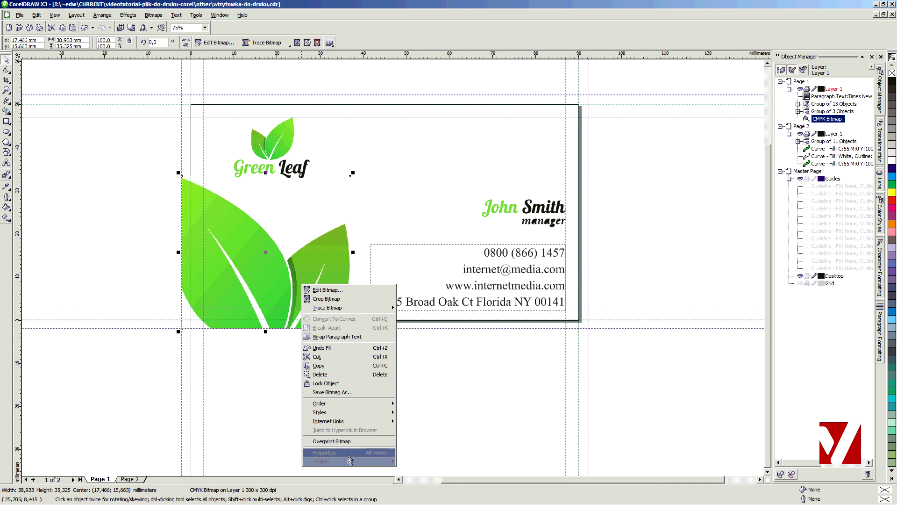
pyautogui.click(373, 447)
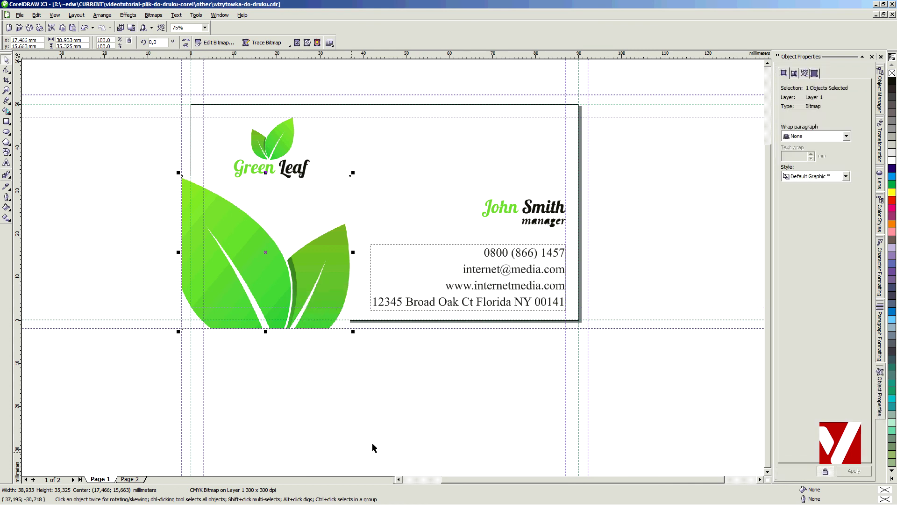
pyautogui.click(814, 74)
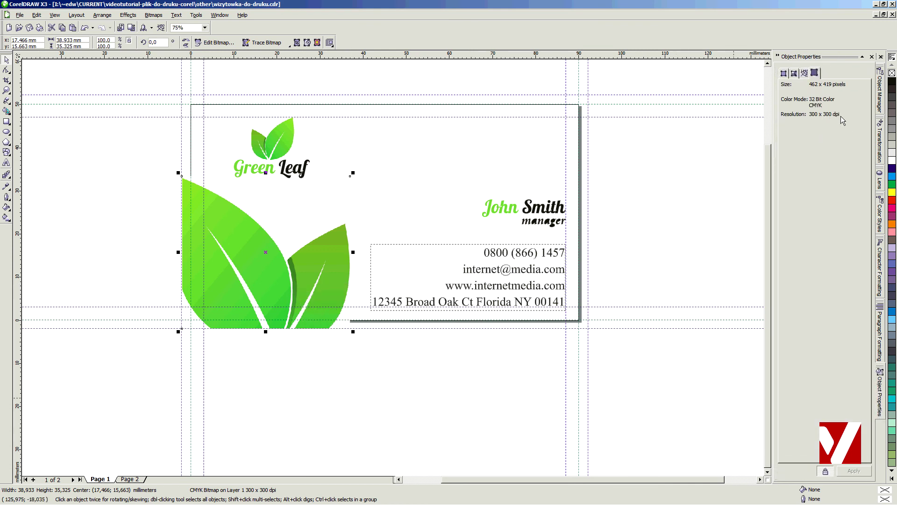